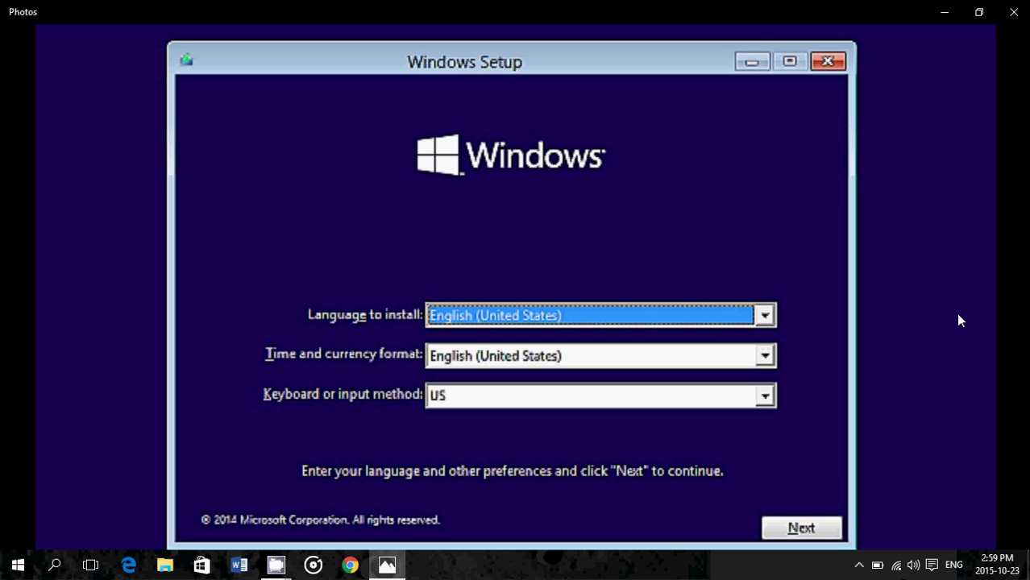
# View the Reset this PC options in the Recovery settings without resetting, and close Settings and the Windows Setup picture.
pyautogui.click(931, 567)
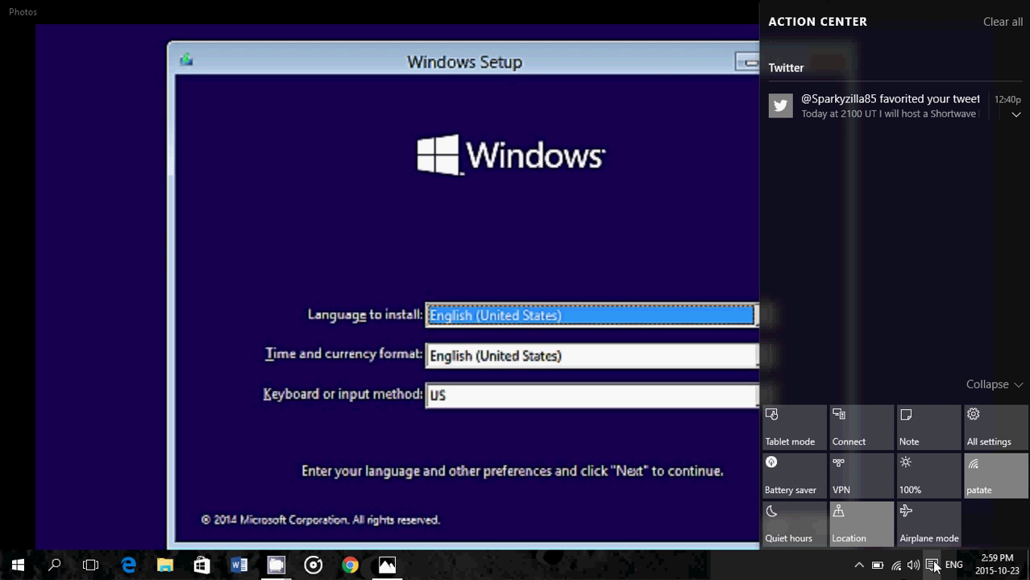
pyautogui.click(987, 434)
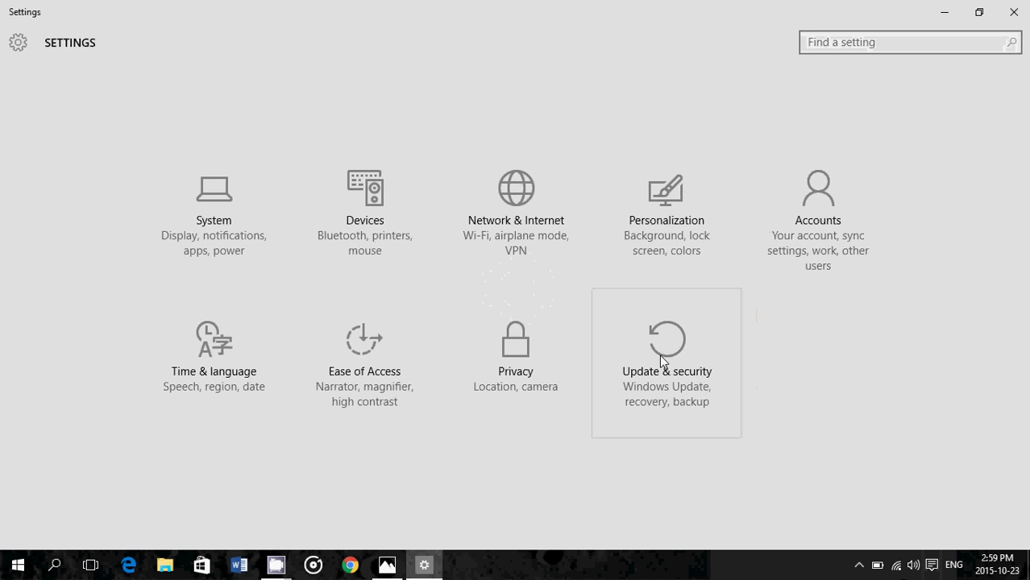
pyautogui.click(659, 354)
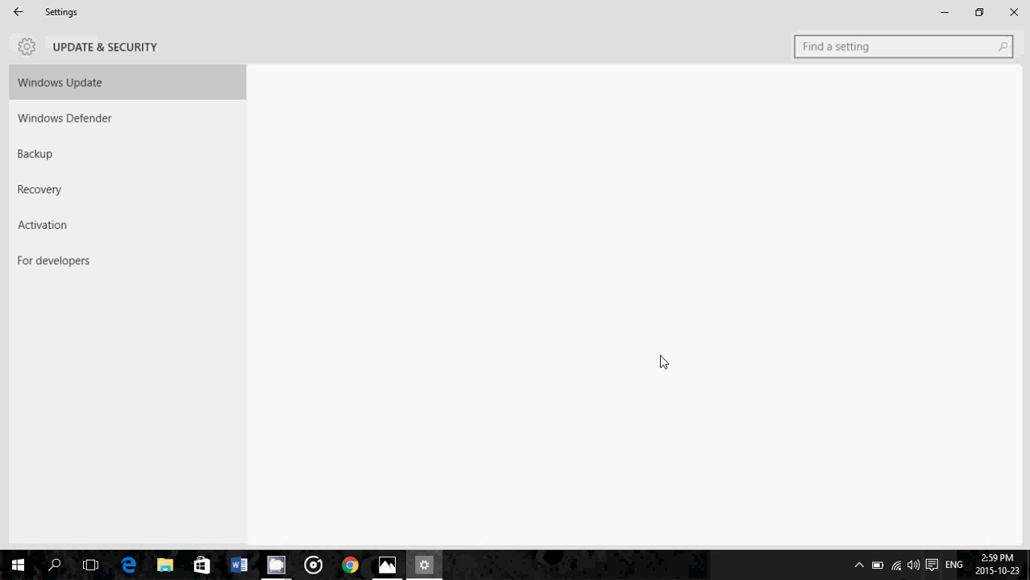
pyautogui.click(73, 193)
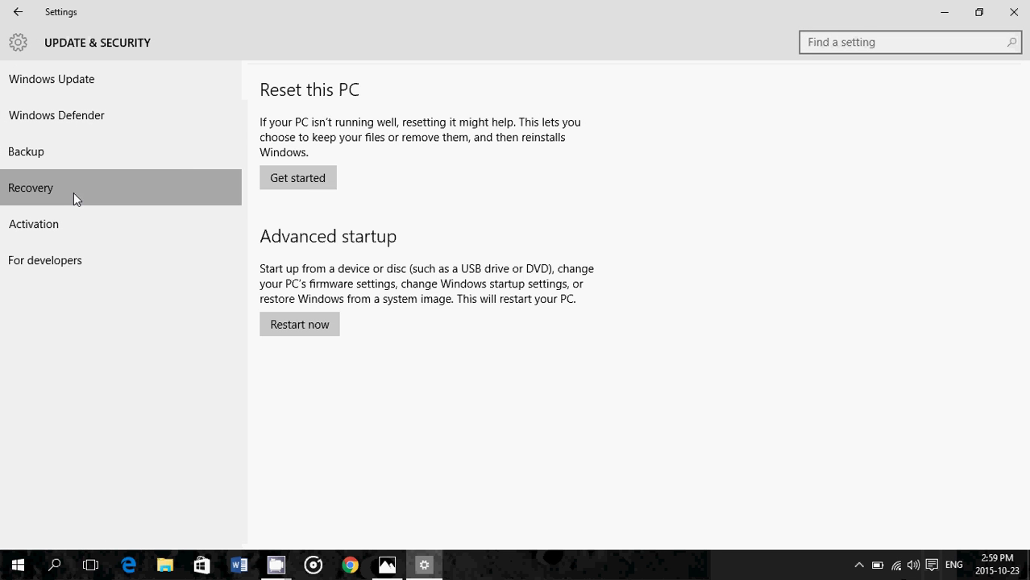
pyautogui.click(312, 182)
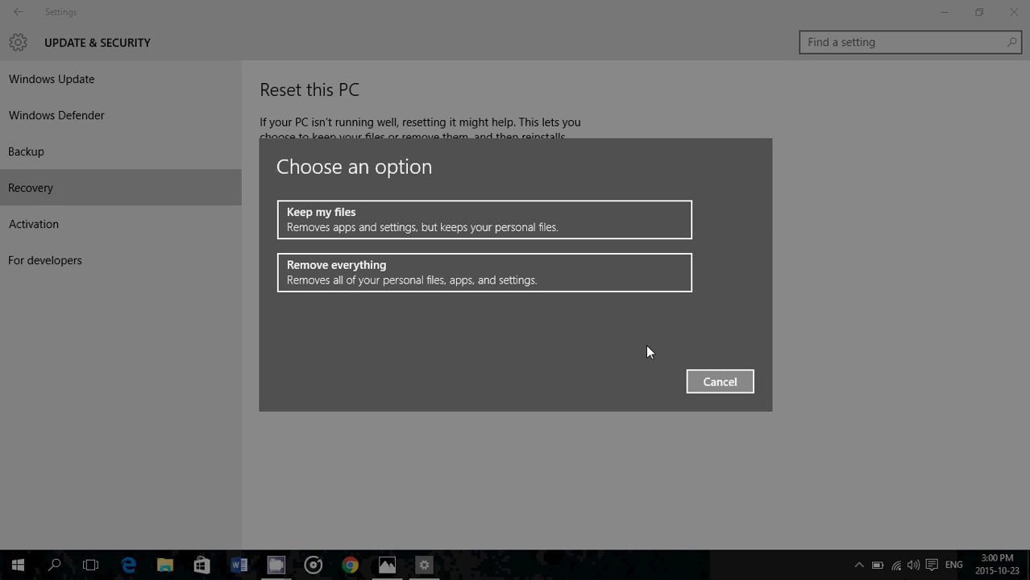
pyautogui.click(741, 383)
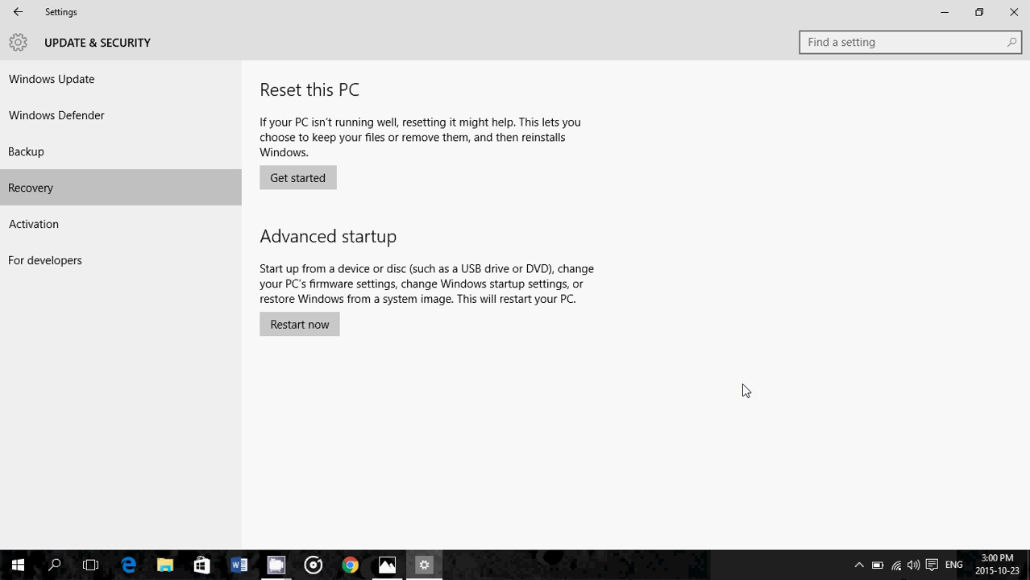
pyautogui.click(1025, 16)
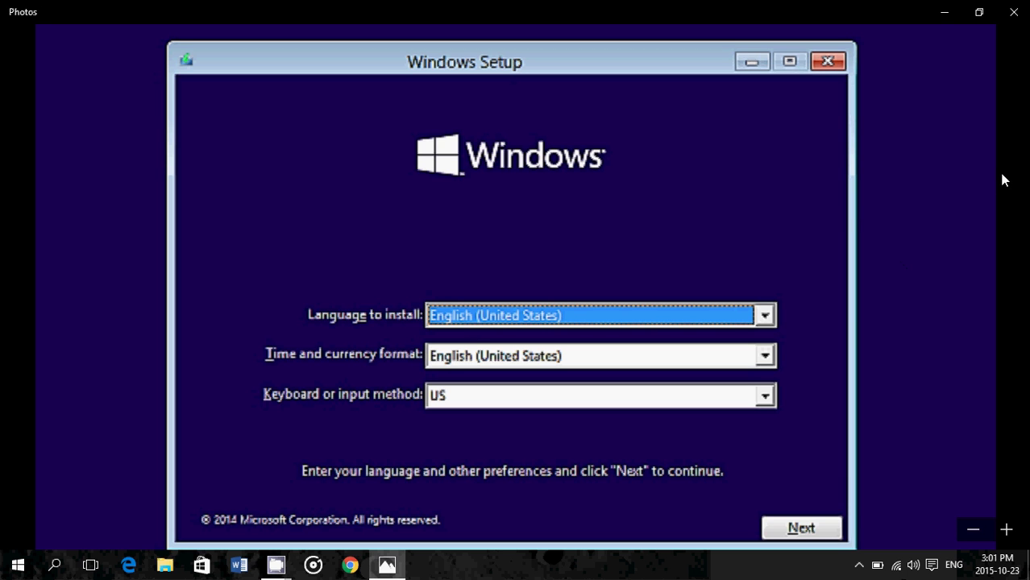
pyautogui.click(1013, 10)
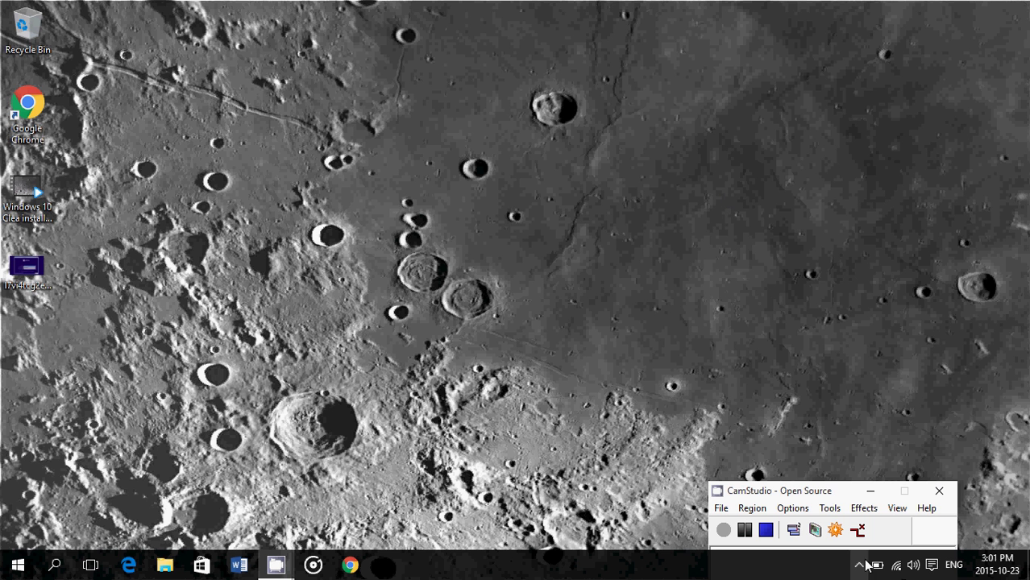
# Check for updates in the Windows Update settings and close Settings.
pyautogui.click(933, 565)
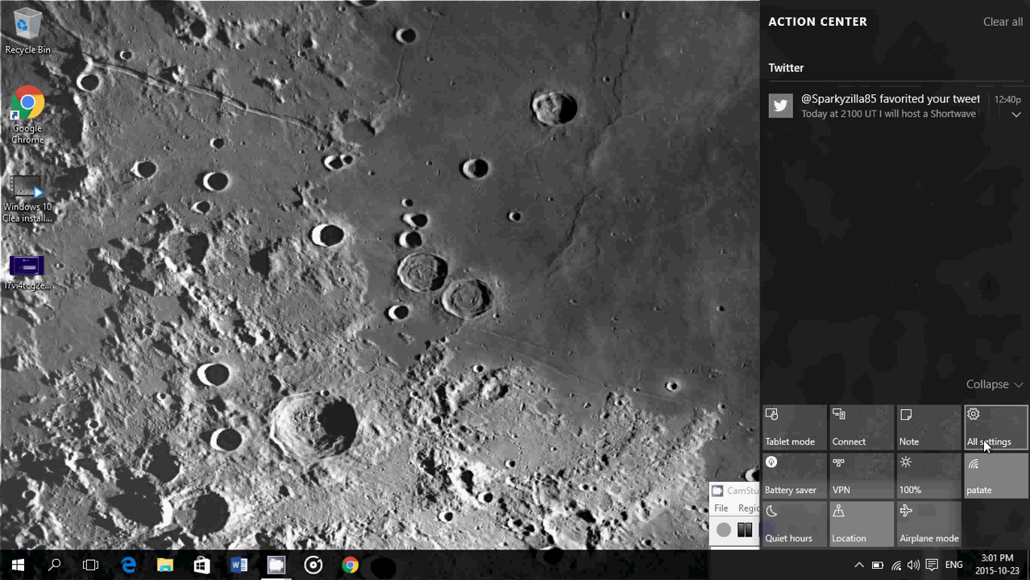
pyautogui.click(998, 425)
pyautogui.click(654, 356)
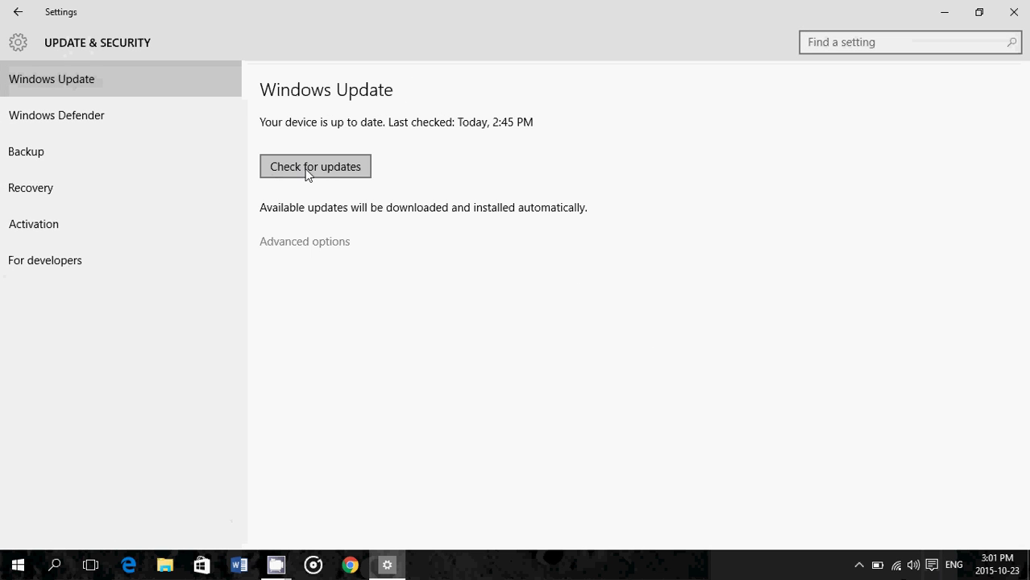
pyautogui.click(322, 168)
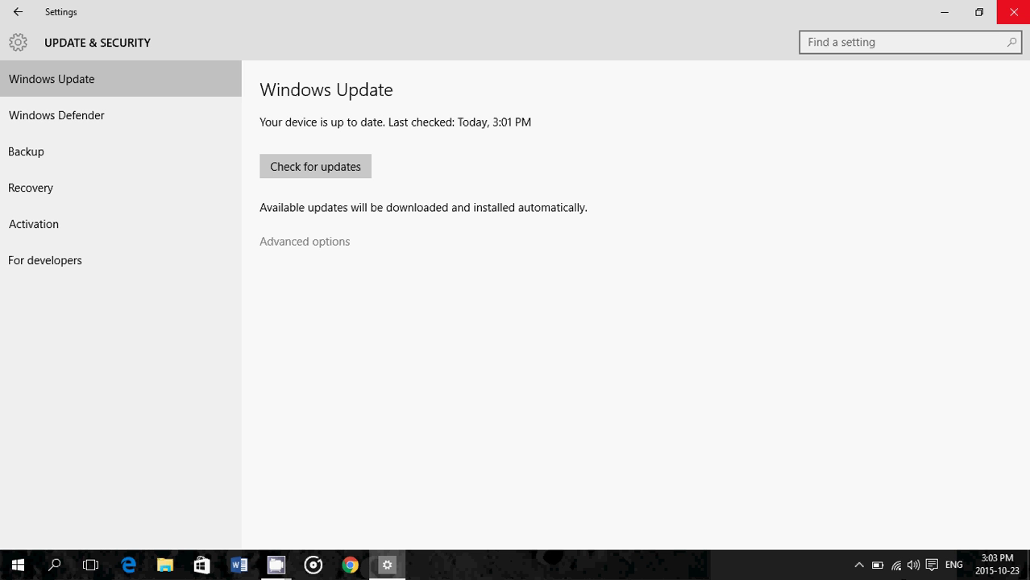
pyautogui.click(1013, 11)
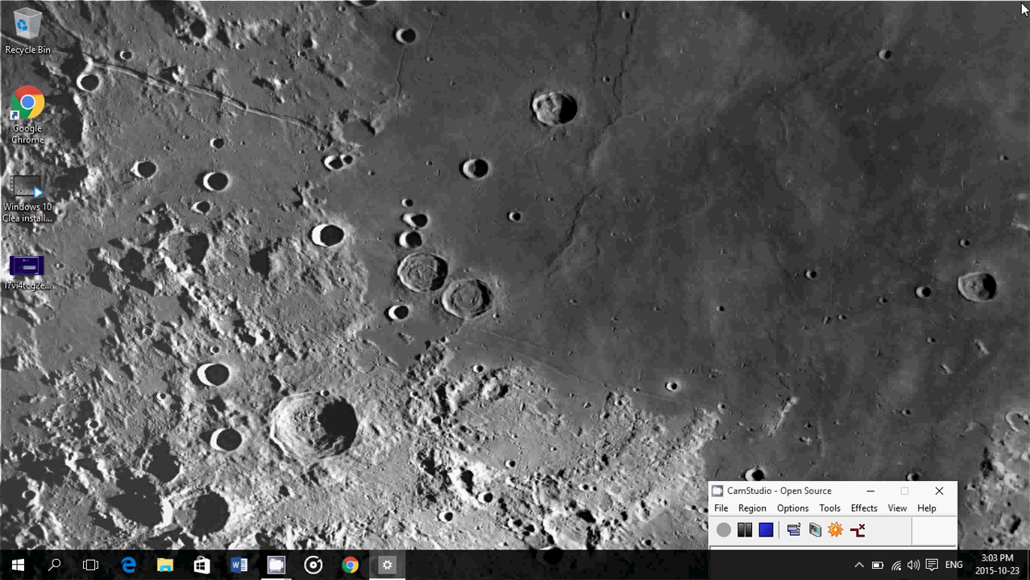
# Find and open Device Manager, examine the installed device categories, and close it.
pyautogui.click(54, 565)
pyautogui.write('device manager')
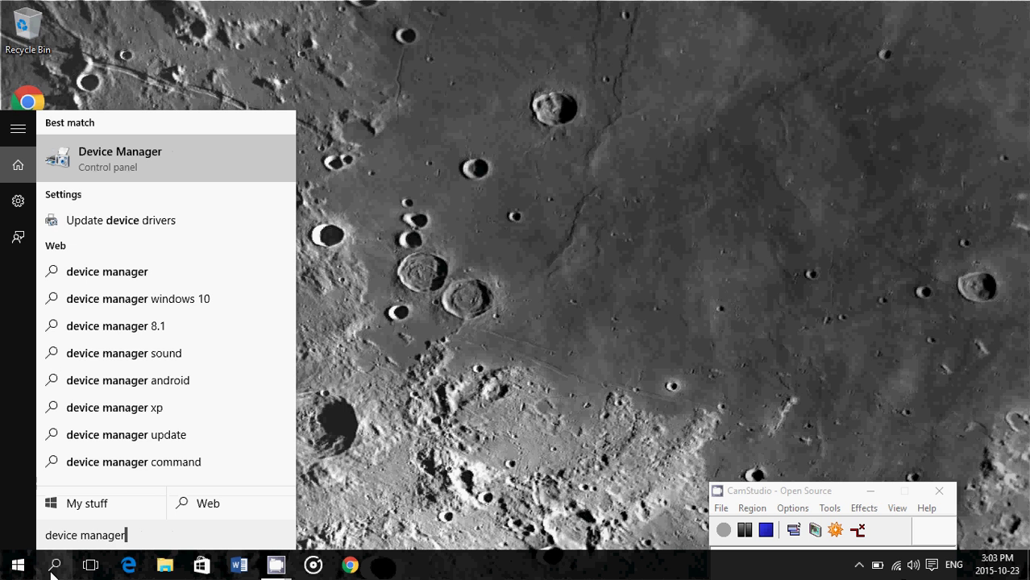
pyautogui.click(142, 173)
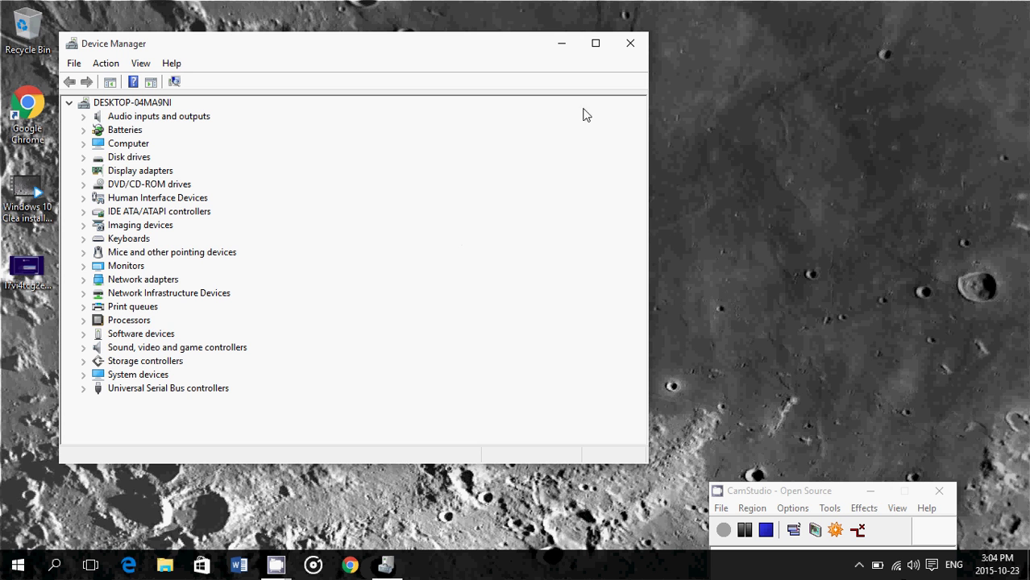
pyautogui.click(631, 44)
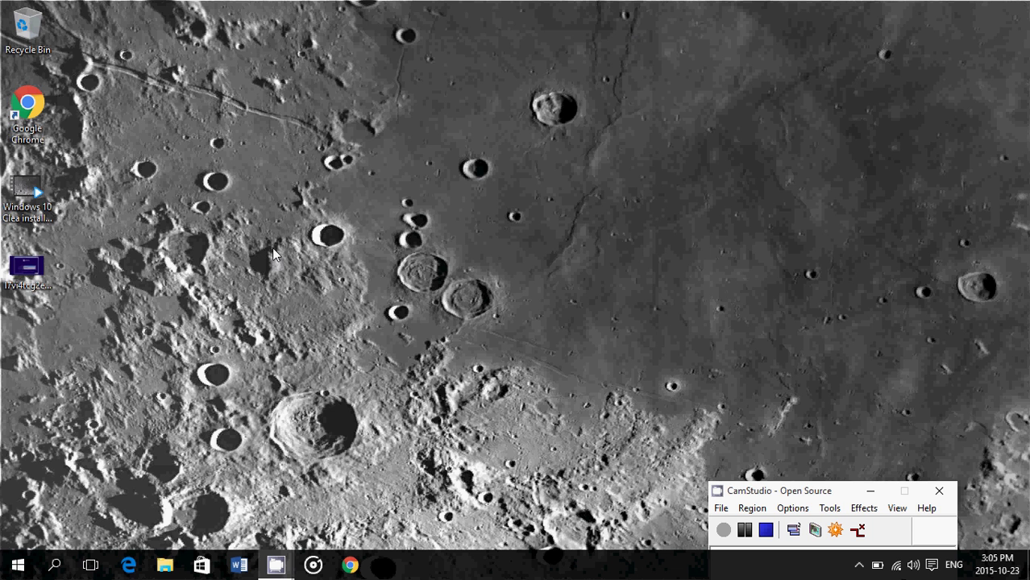
# Find and open Windows Defender, review the PC's protection status, and close it.
pyautogui.click(57, 566)
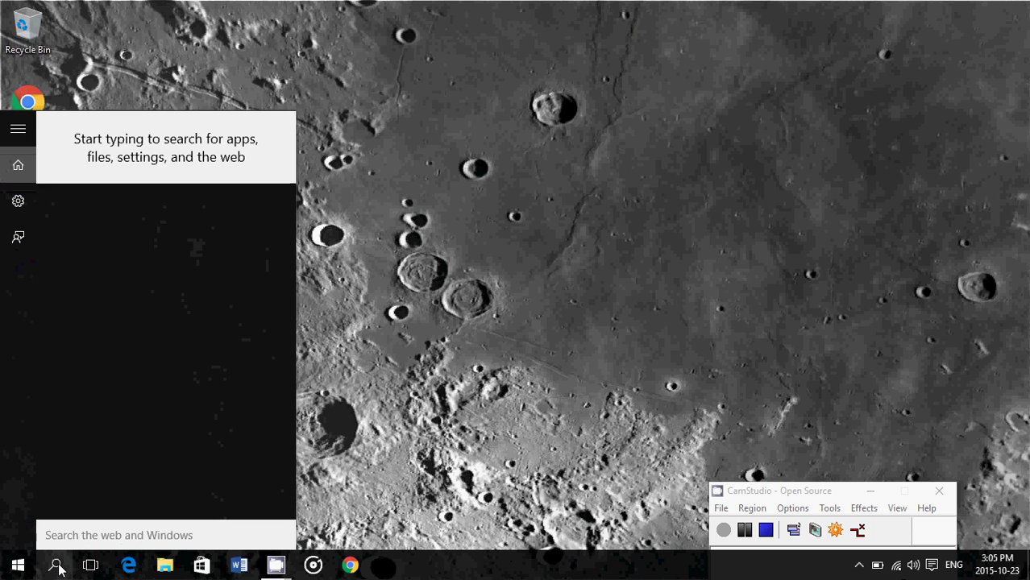
pyautogui.write('defender')
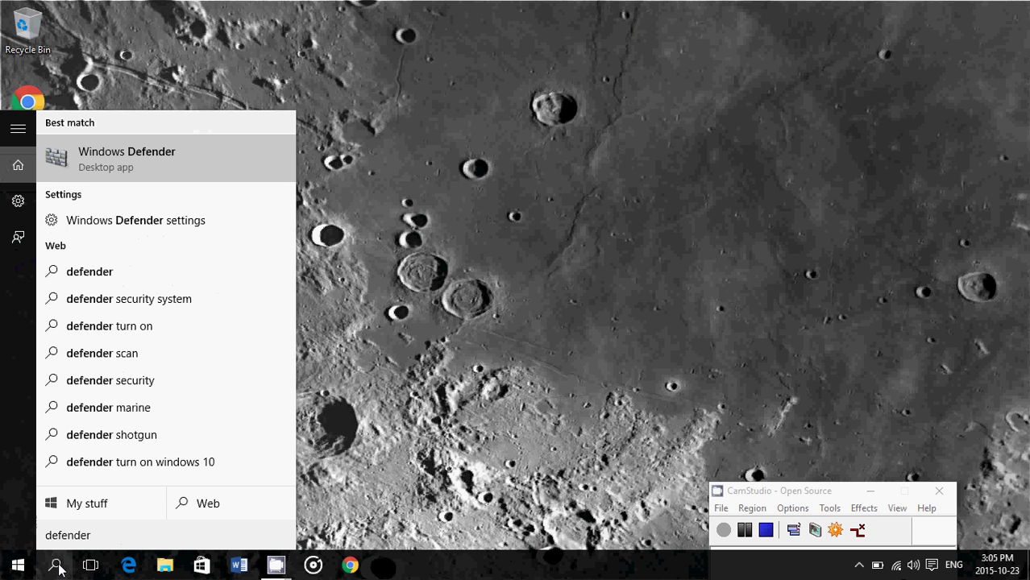
pyautogui.click(136, 165)
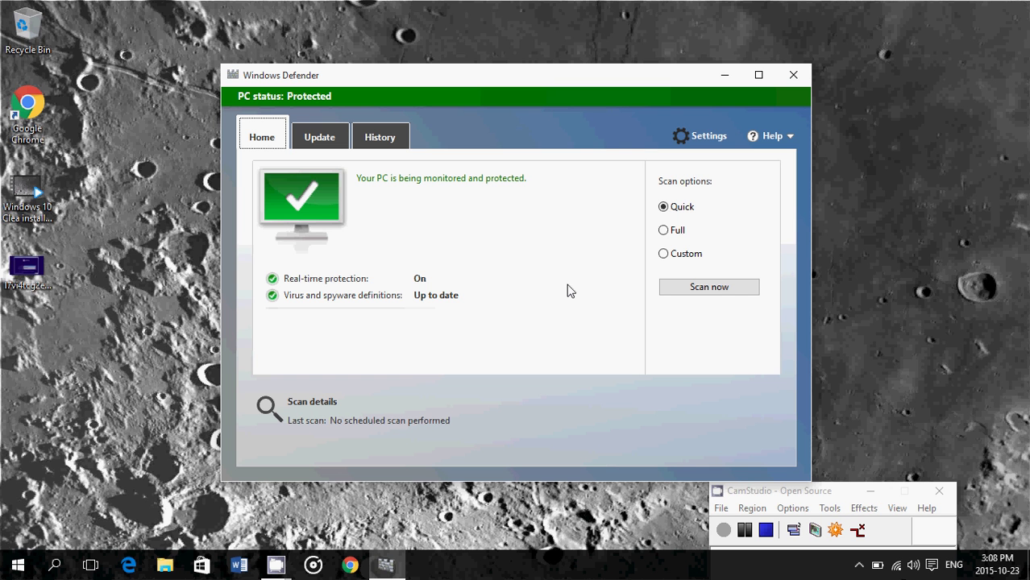
pyautogui.click(792, 74)
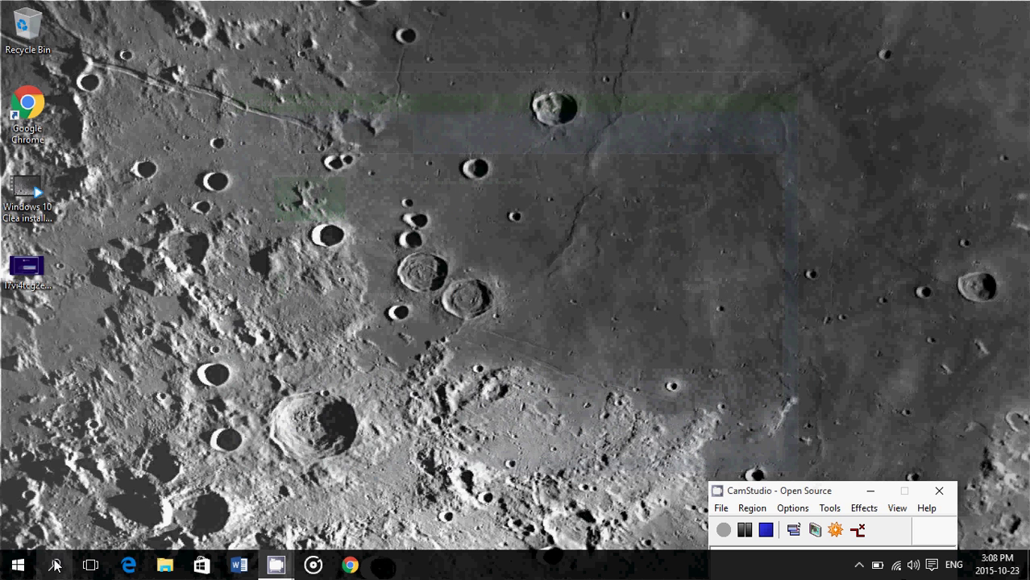
# Find and open Daum Potplayer, hide its program list, and close the player.
pyautogui.click(54, 567)
pyautogui.write('pot')
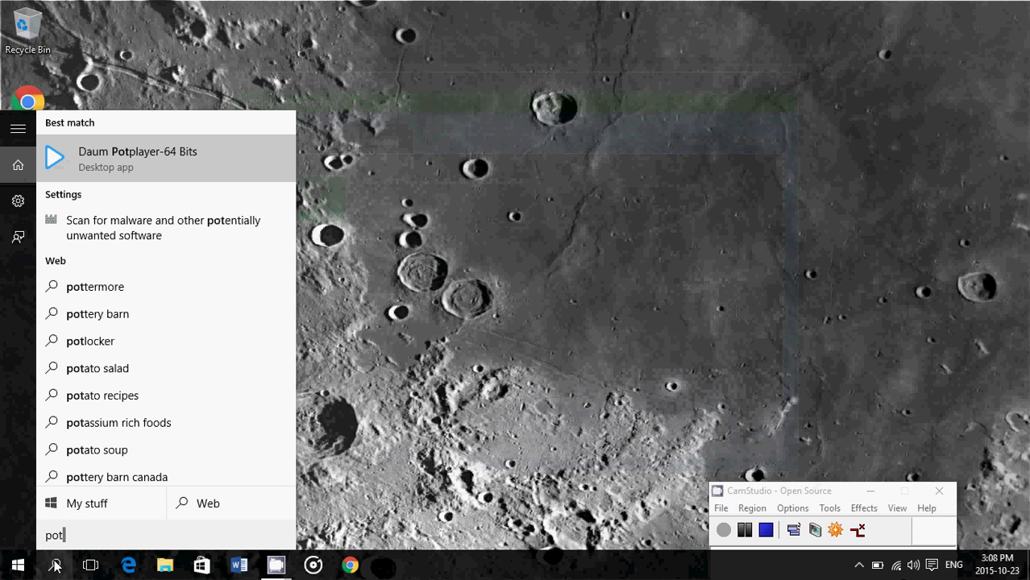
pyautogui.click(143, 155)
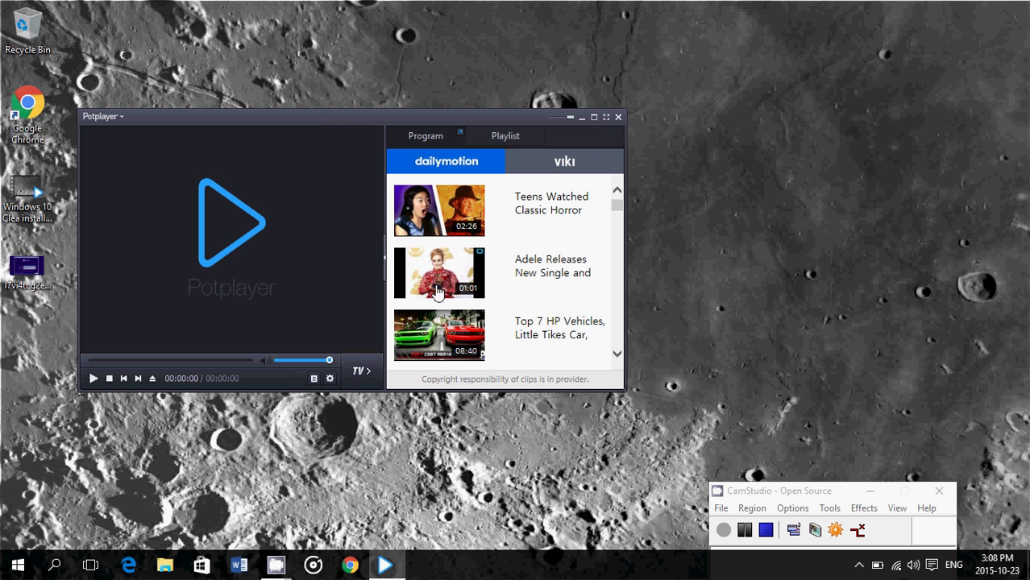
pyautogui.click(360, 372)
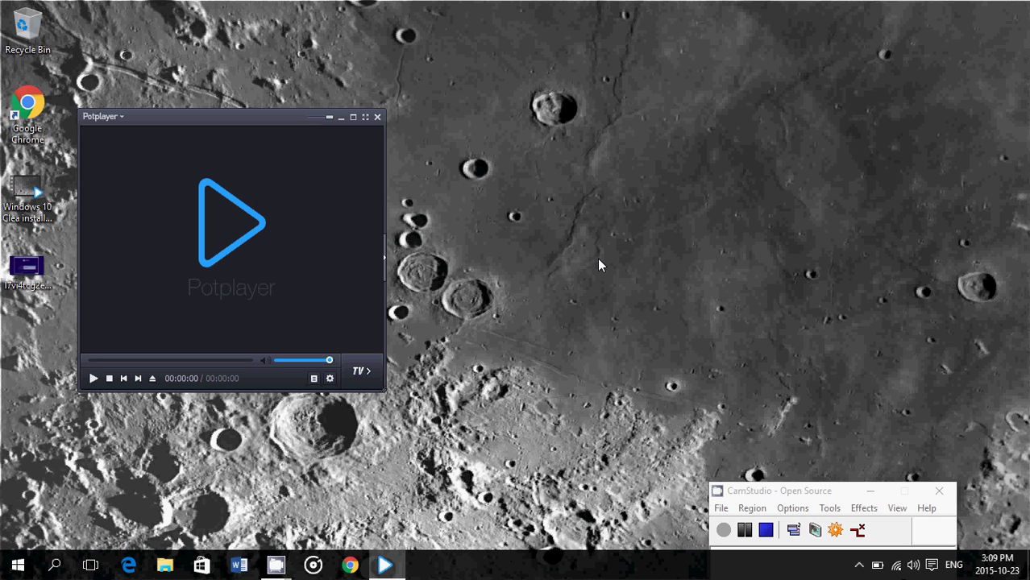
pyautogui.click(376, 117)
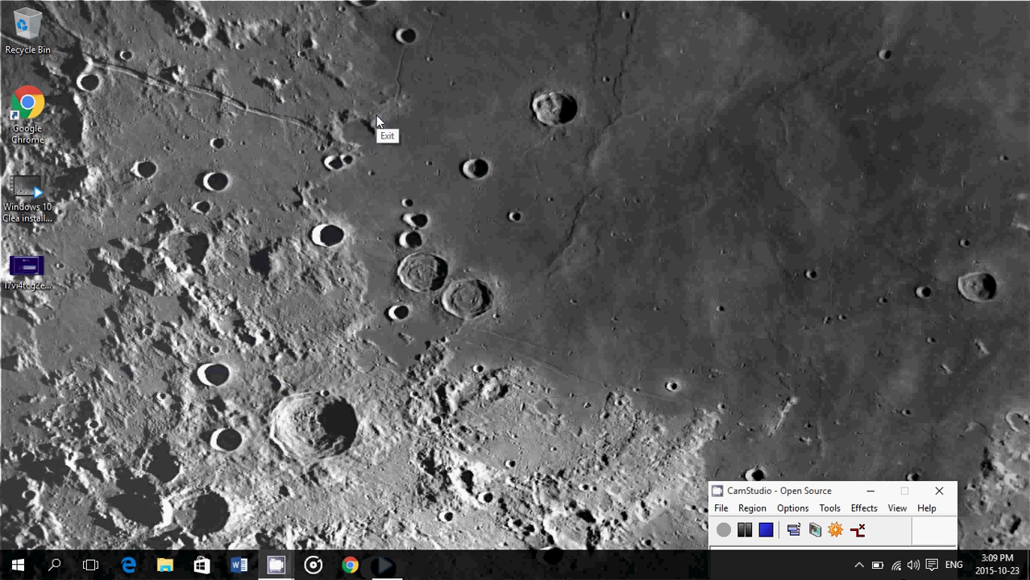
# Open Google Chrome from the desktop to show the browser, and close it.
pyautogui.doubleClick(27, 105)
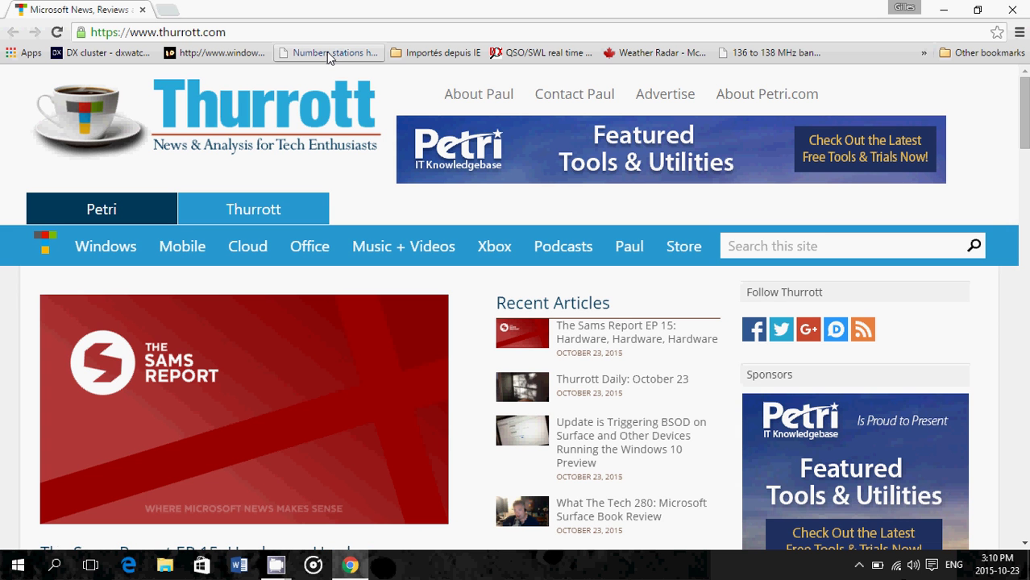
pyautogui.click(1013, 9)
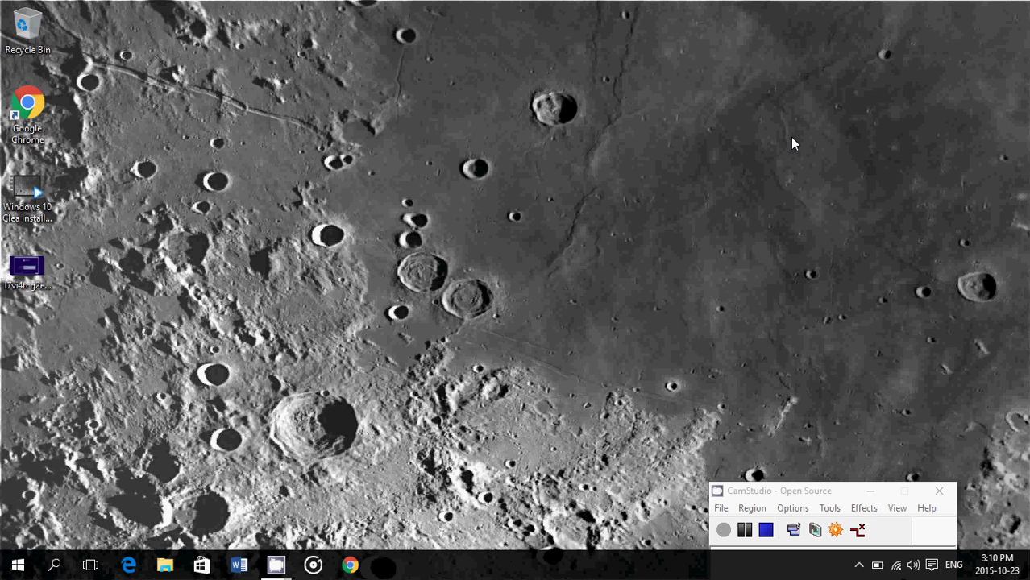
# Switch to Microsoft Edge and go to office365.com.
pyautogui.click(132, 566)
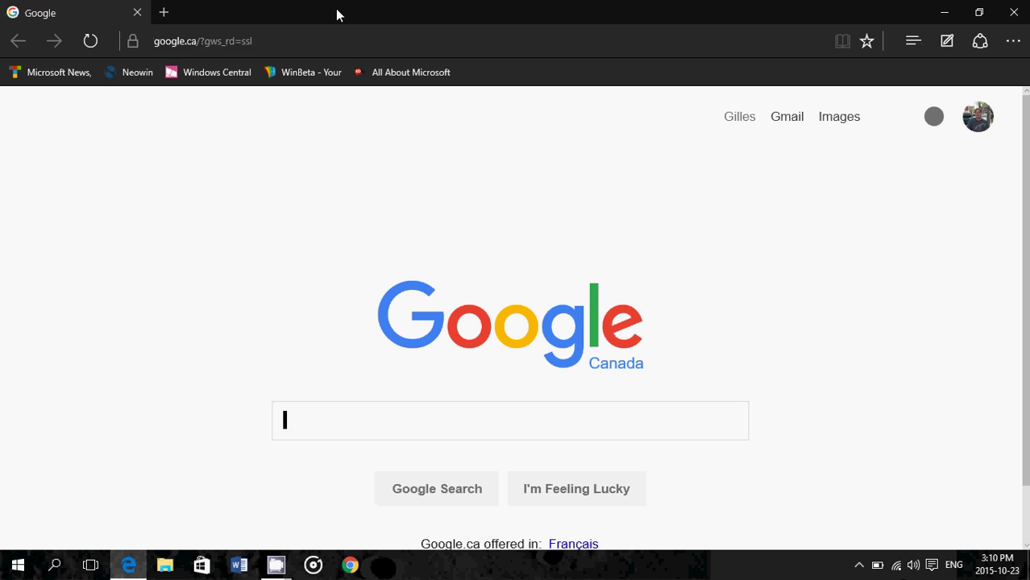
pyautogui.click(320, 42)
pyautogui.write('office365.com/')
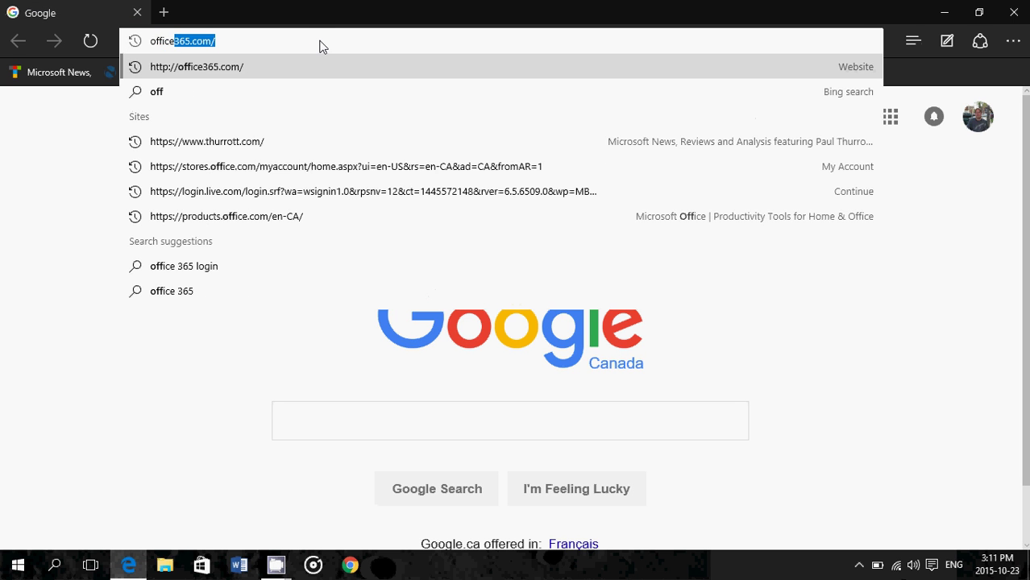
pyautogui.press('Return')
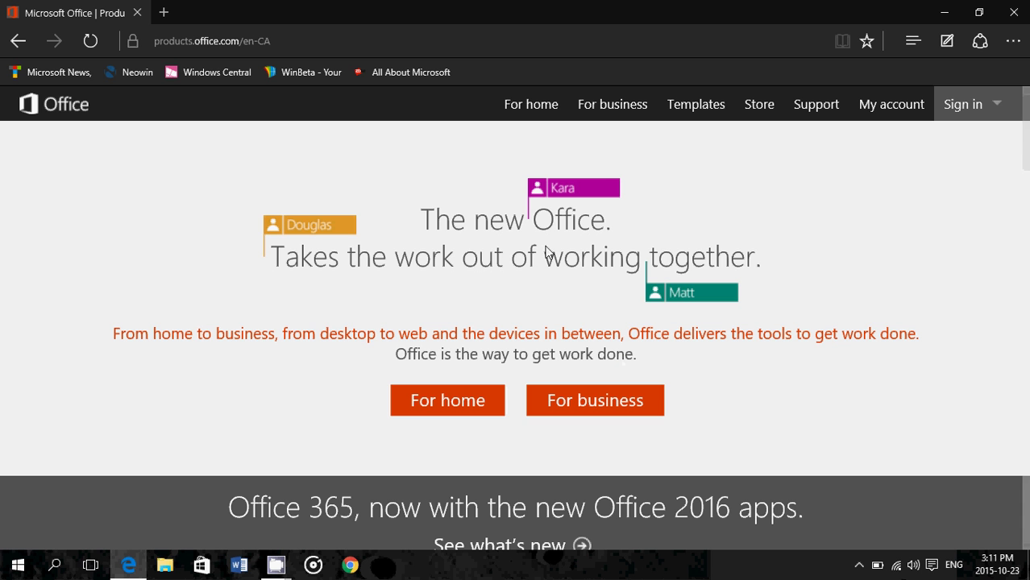
# Go to the openoffice.org website.
pyautogui.click(475, 51)
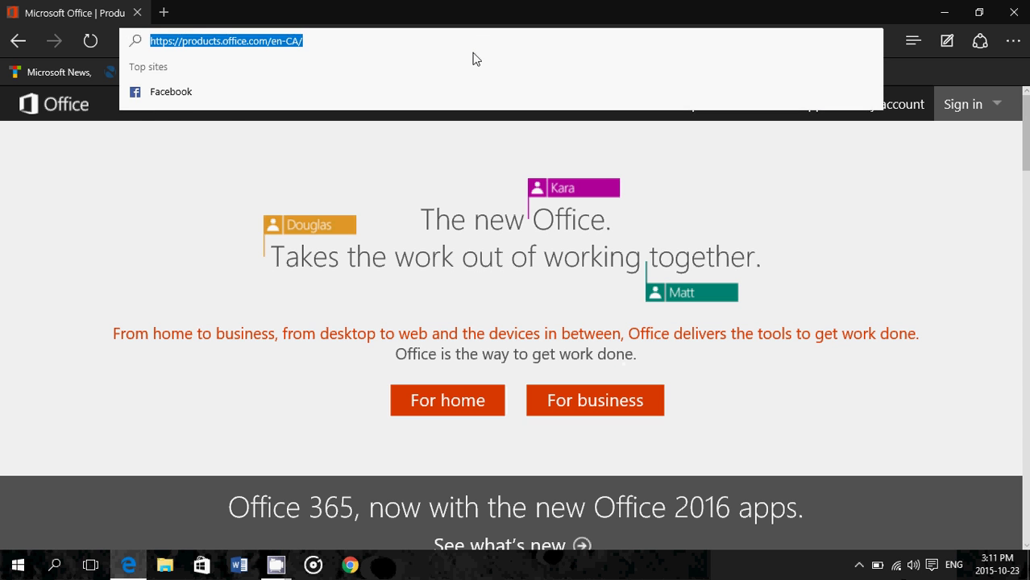
pyautogui.write('openoffice.org')
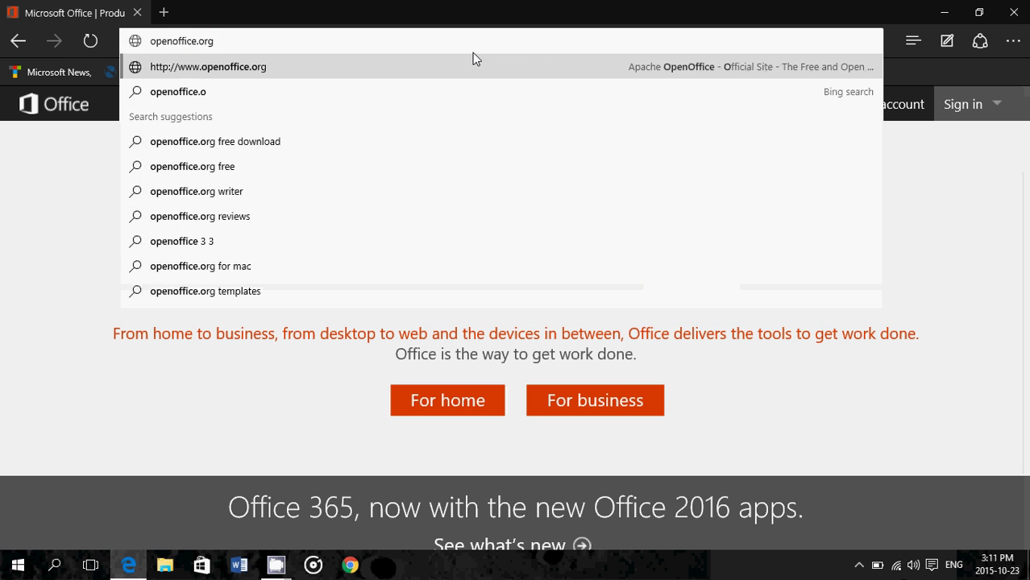
pyautogui.press('Return')
# Go to the libreoffice.org website and view its home page.
pyautogui.click(472, 50)
pyautogui.press('BackSpace')
pyautogui.write('libreoffice.org')
pyautogui.press('Return')
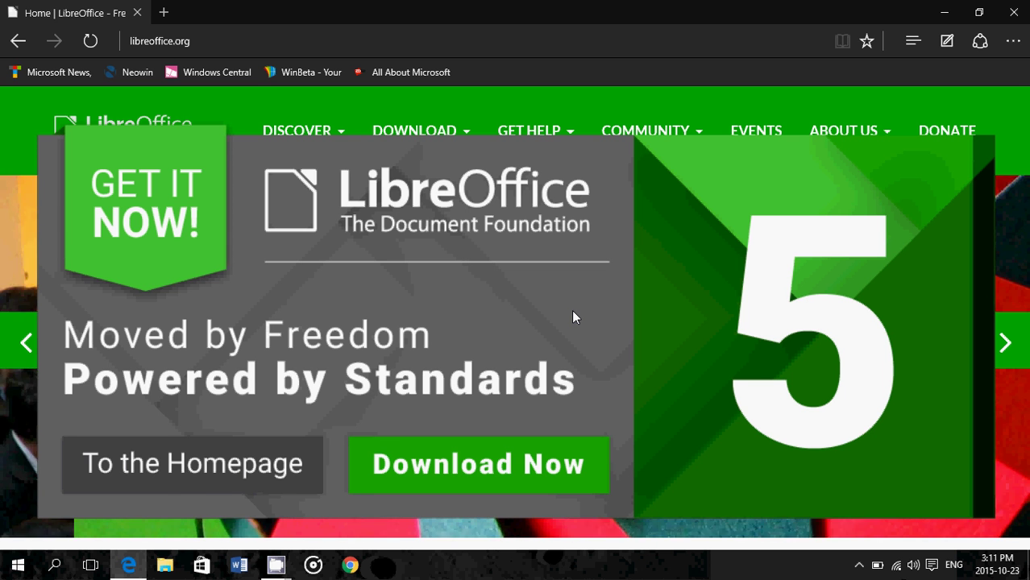
pyautogui.click(1016, 15)
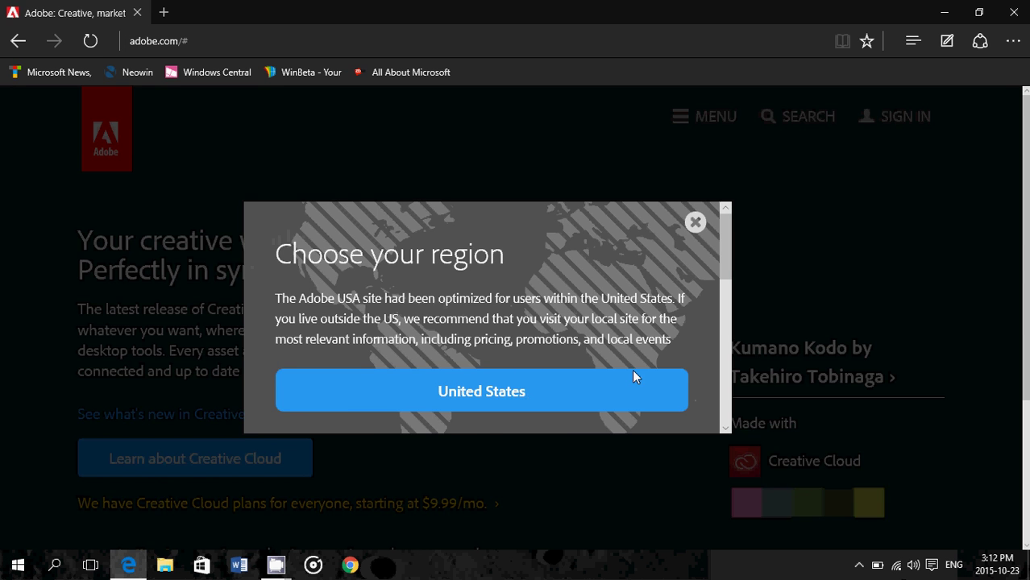
# Choose United States as the region on the Adobe site, look through its home page, and close the browser.
pyautogui.click(527, 394)
pyautogui.scroll(-3, 651, 489)
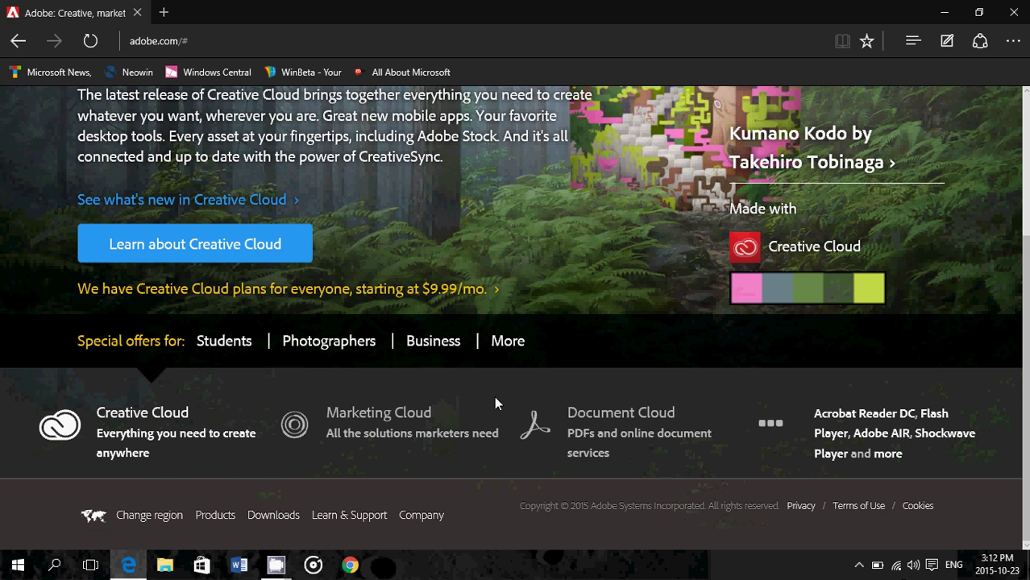
pyautogui.scroll(10, 494, 396)
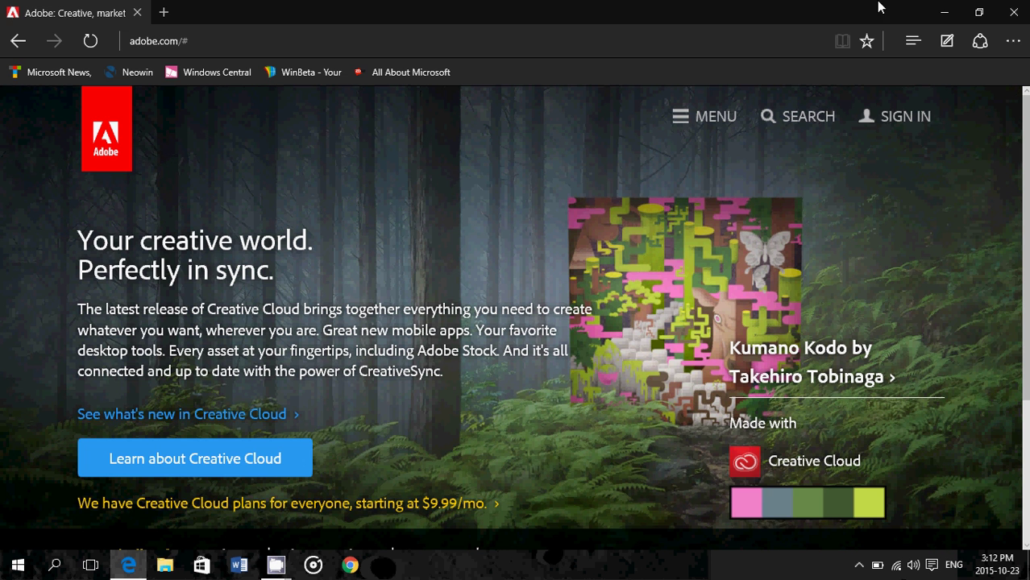
pyautogui.click(1019, 22)
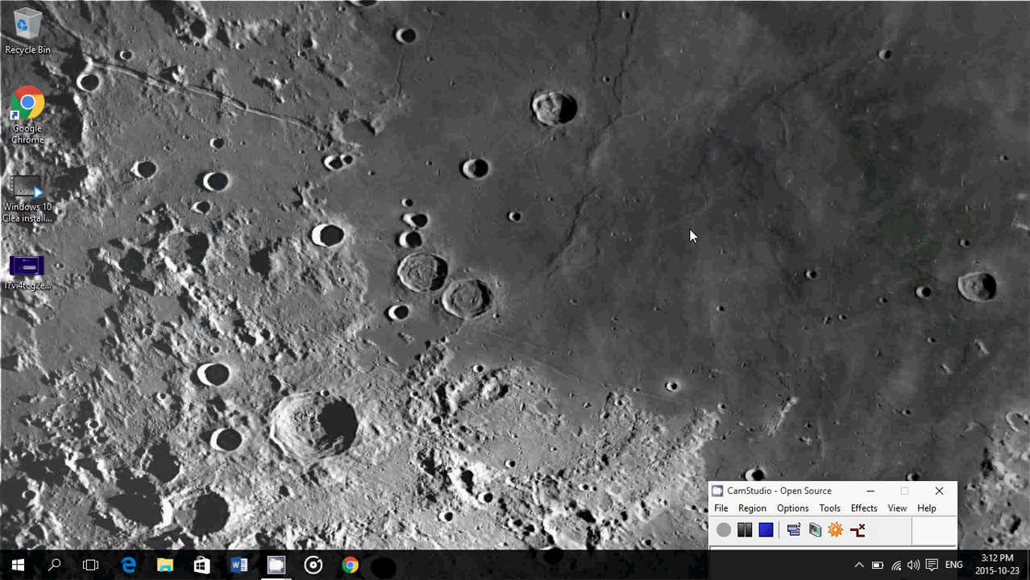